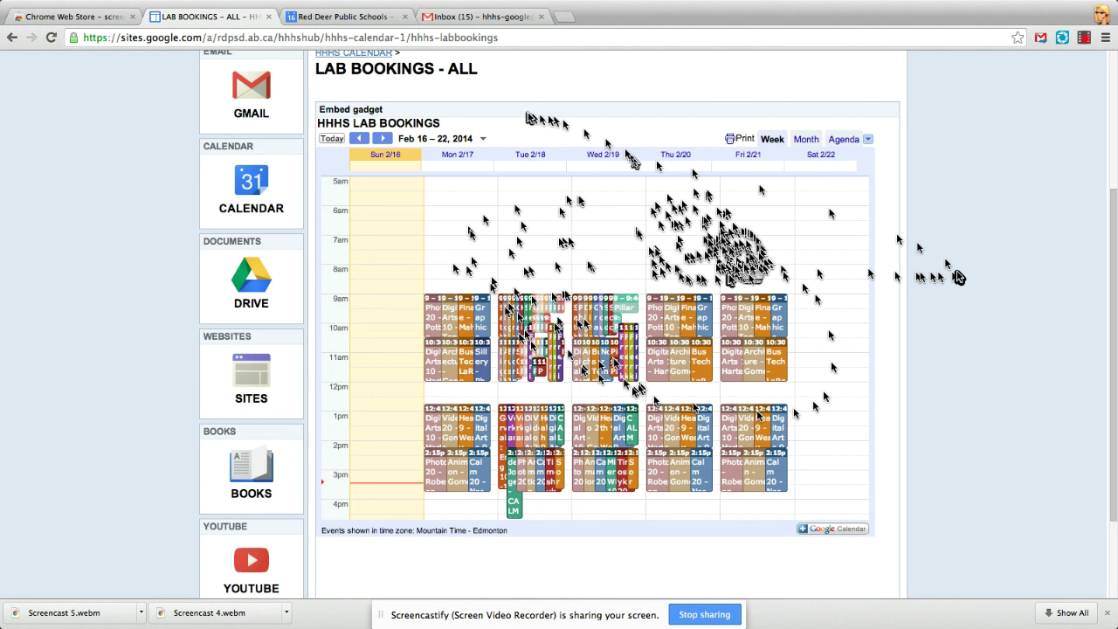
- Switch to Google Calendar and toggle the HH - Library Lab calendar off and back on to compare its bookings
left_click(357, 18)
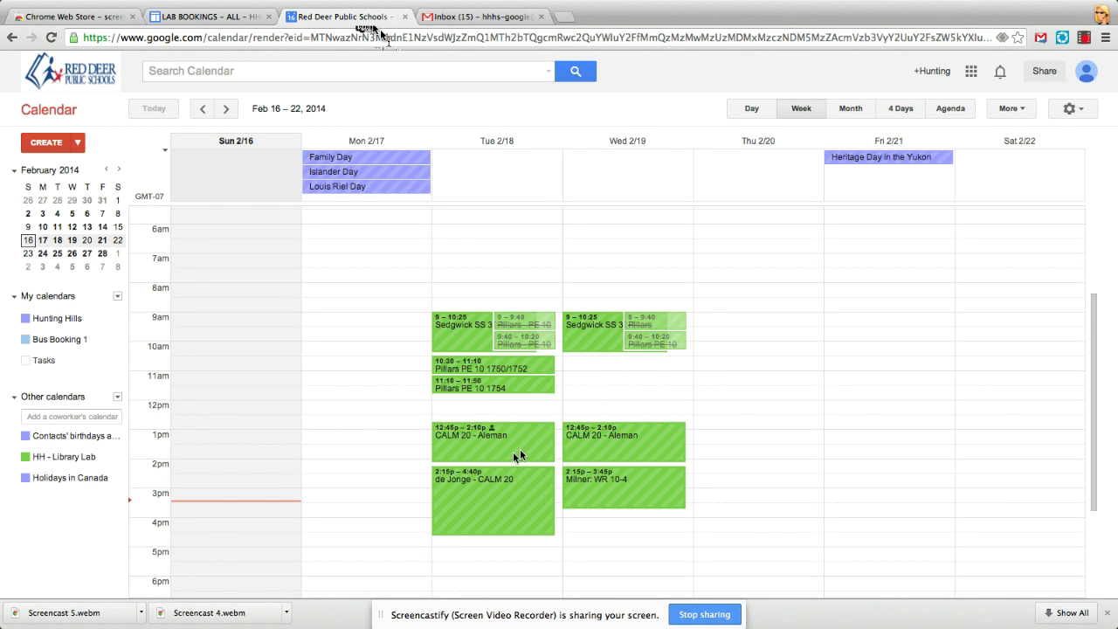
left_click(207, 17)
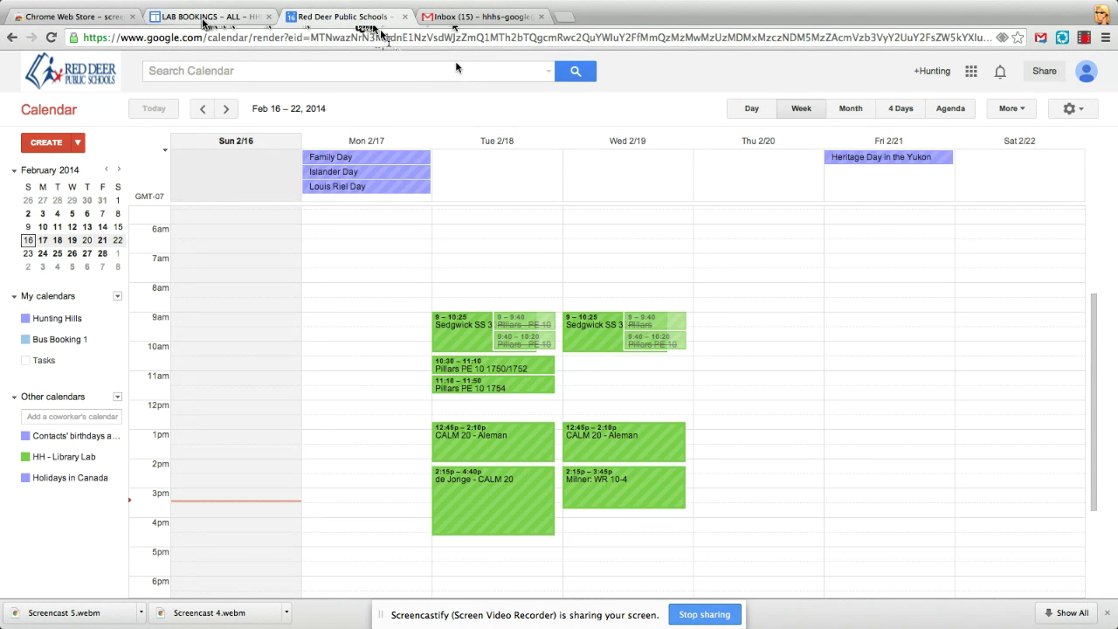
left_click(345, 19)
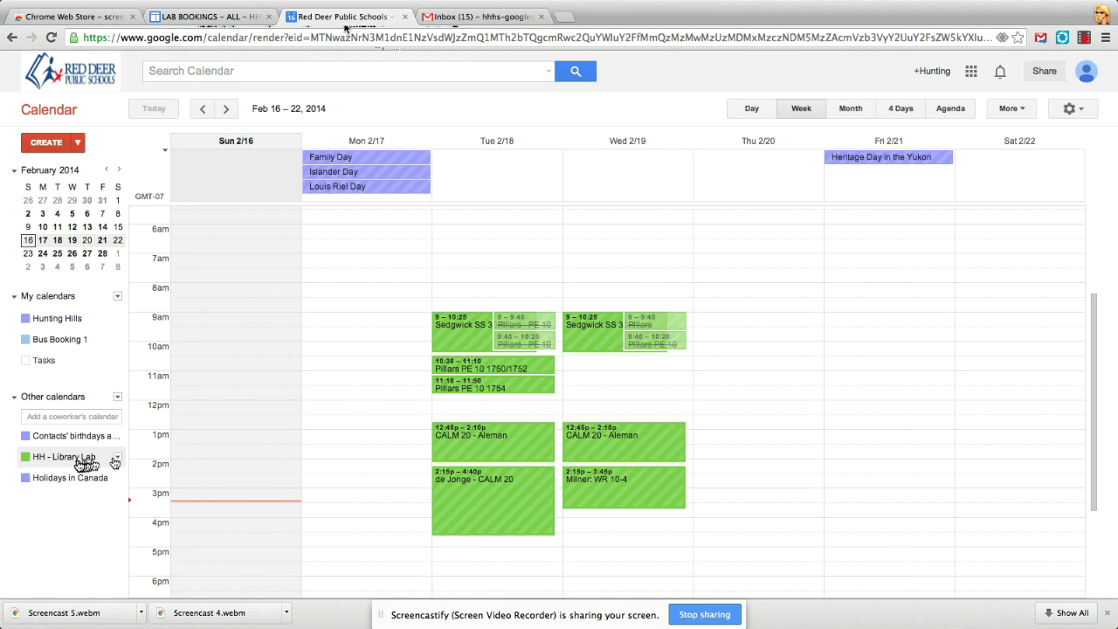
left_click(62, 460)
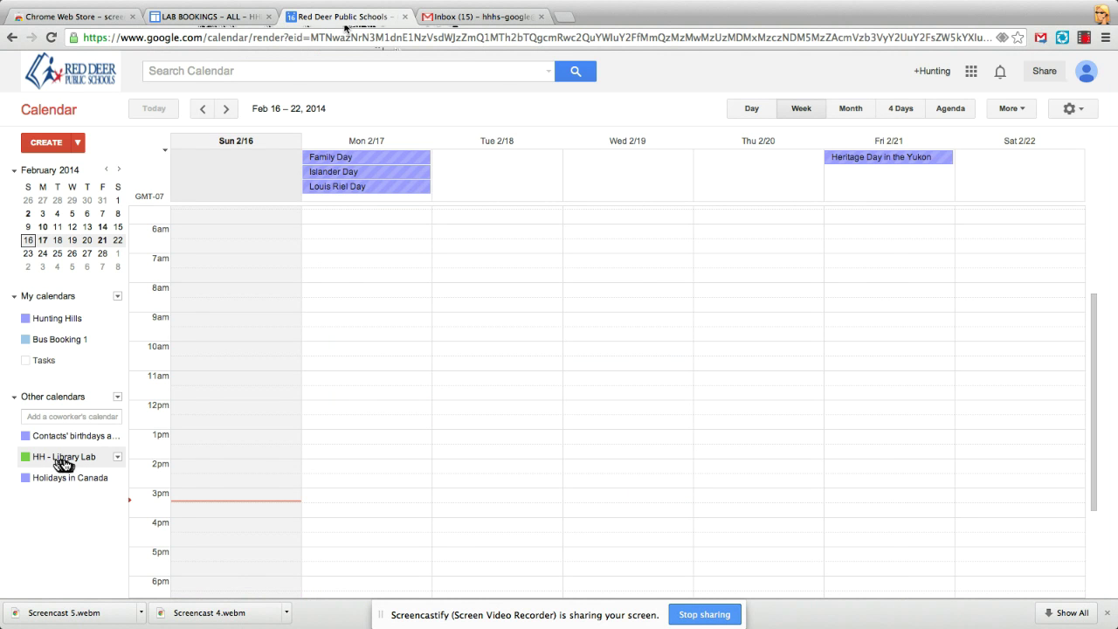
left_click(63, 459)
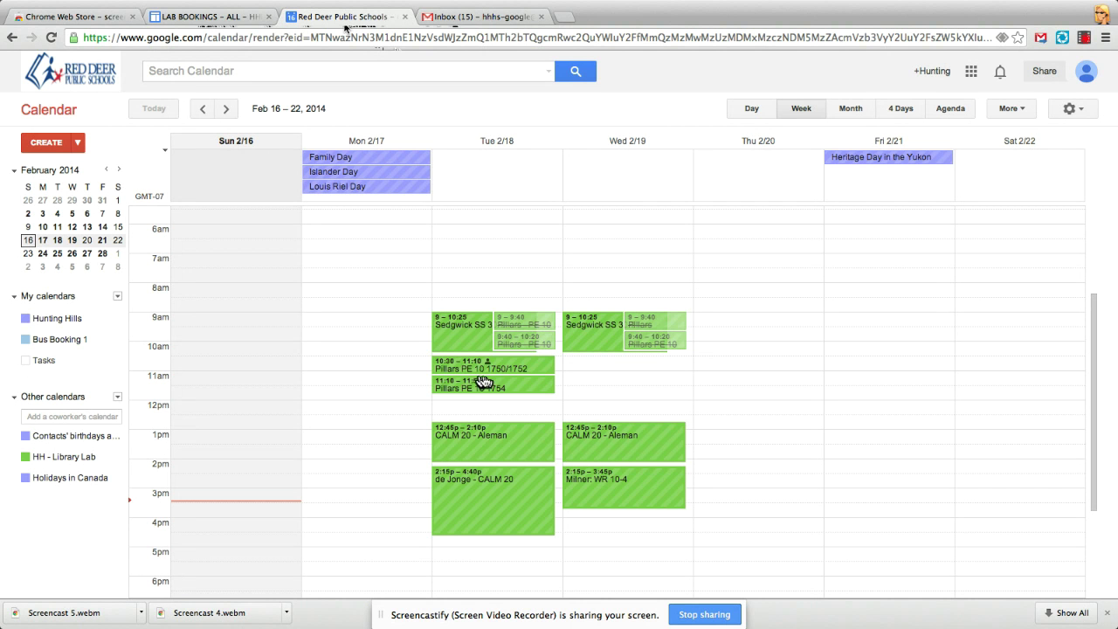
- Start an event on Tuesday, February 18, 10:30am–11:30am, titled with the teacher's surname and "Photo20", and open its full edit page
left_click(562, 368)
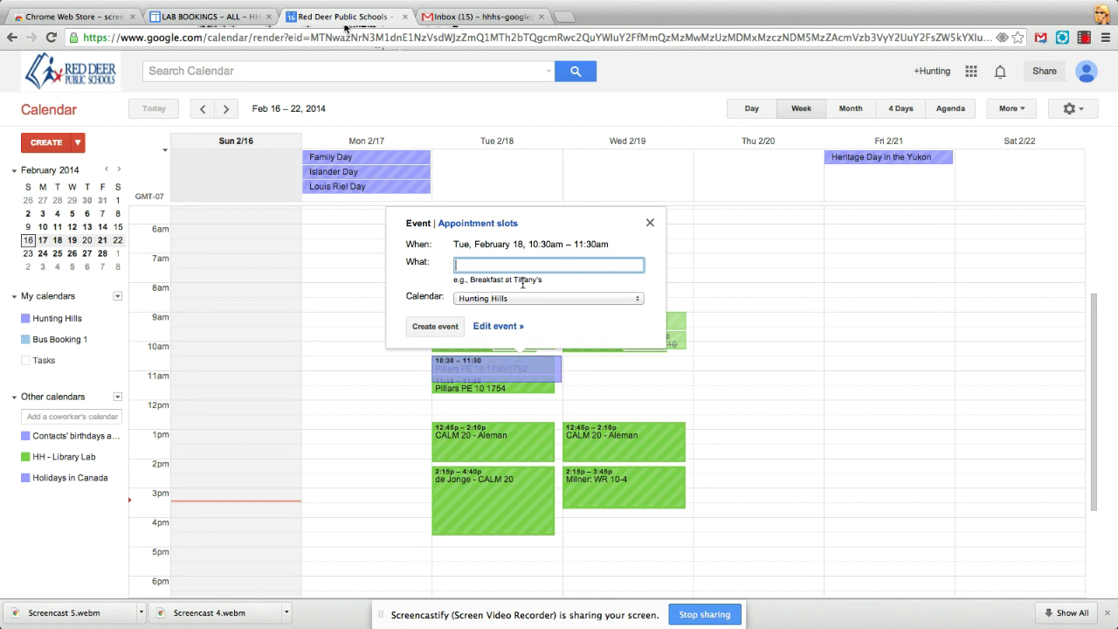
type("Pottage - Photo 20")
left_click(513, 333)
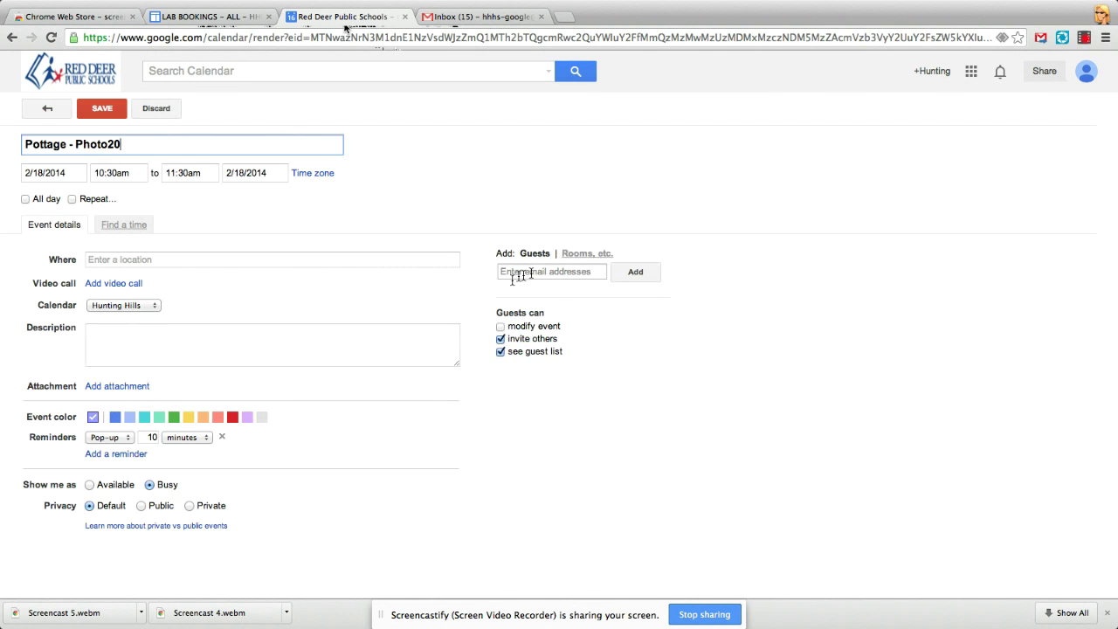
- Add the HH - Library Lab room to the event, including unavailable HH rooms in the list, and save the booking
left_click(598, 254)
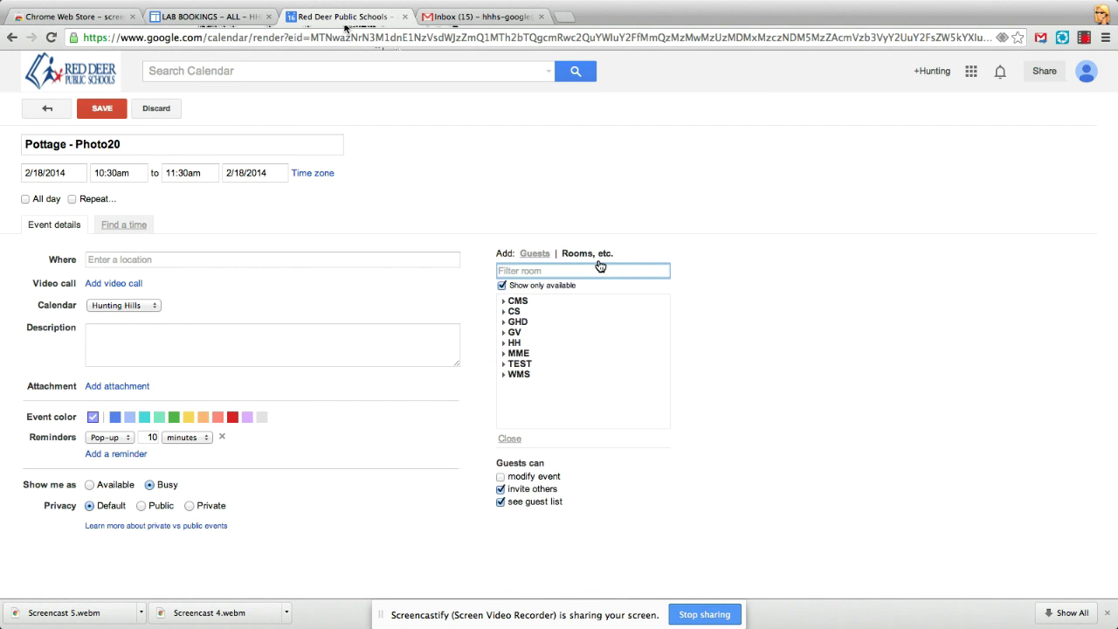
left_click(518, 345)
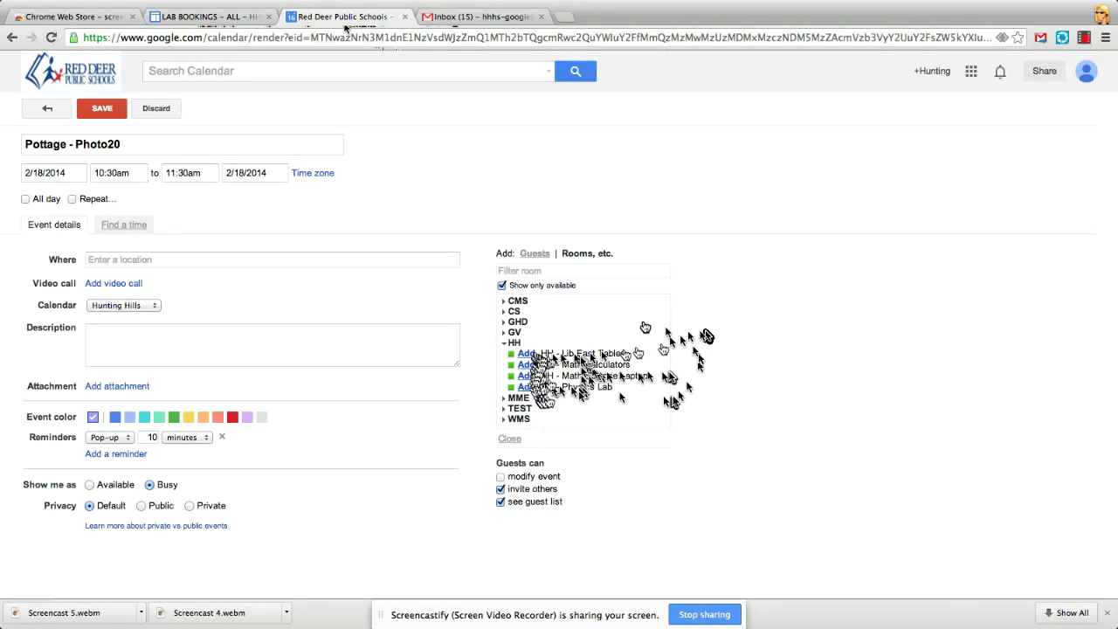
left_click(502, 287)
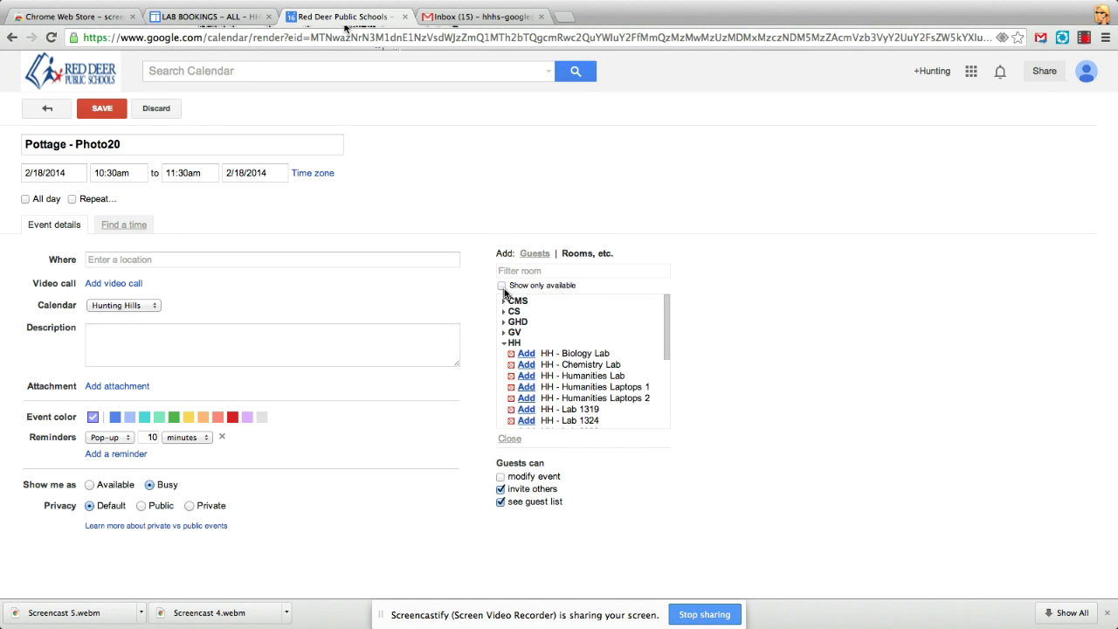
scroll(611, 394, "down", 3)
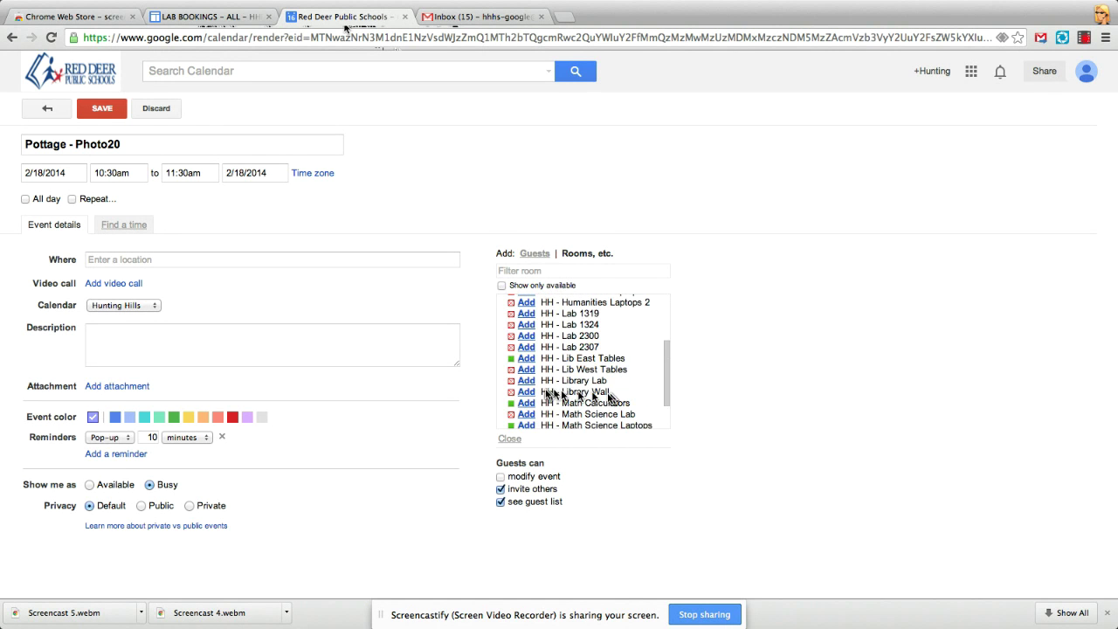
left_click(529, 383)
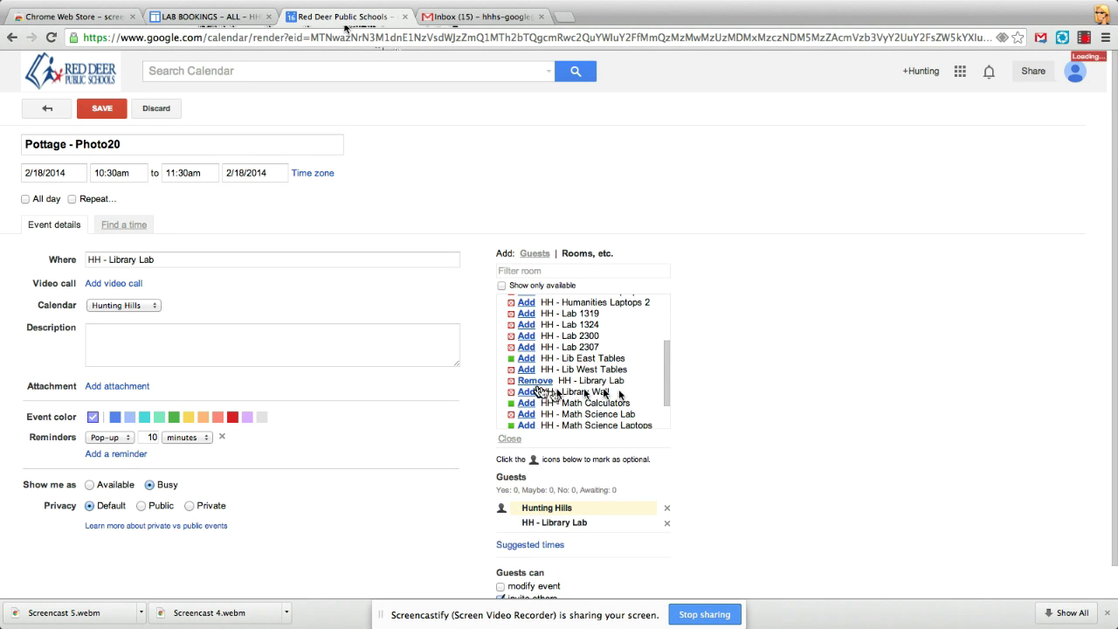
left_click(103, 115)
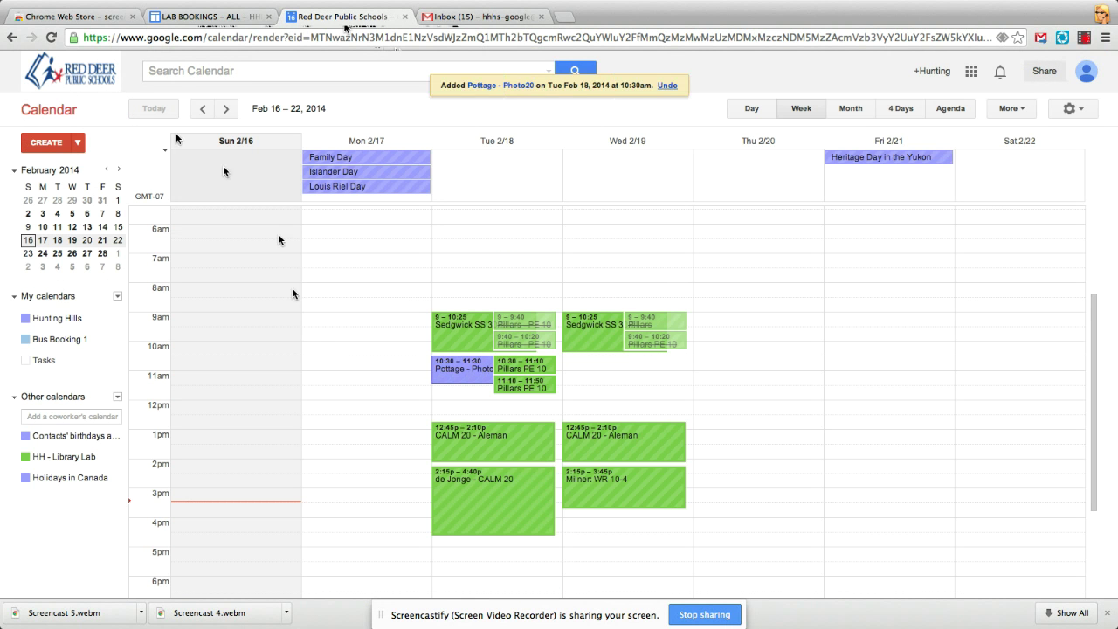
- Hide the HH - Library Lab calendar and check the room's response in the Photo20 event's details
left_click(85, 460)
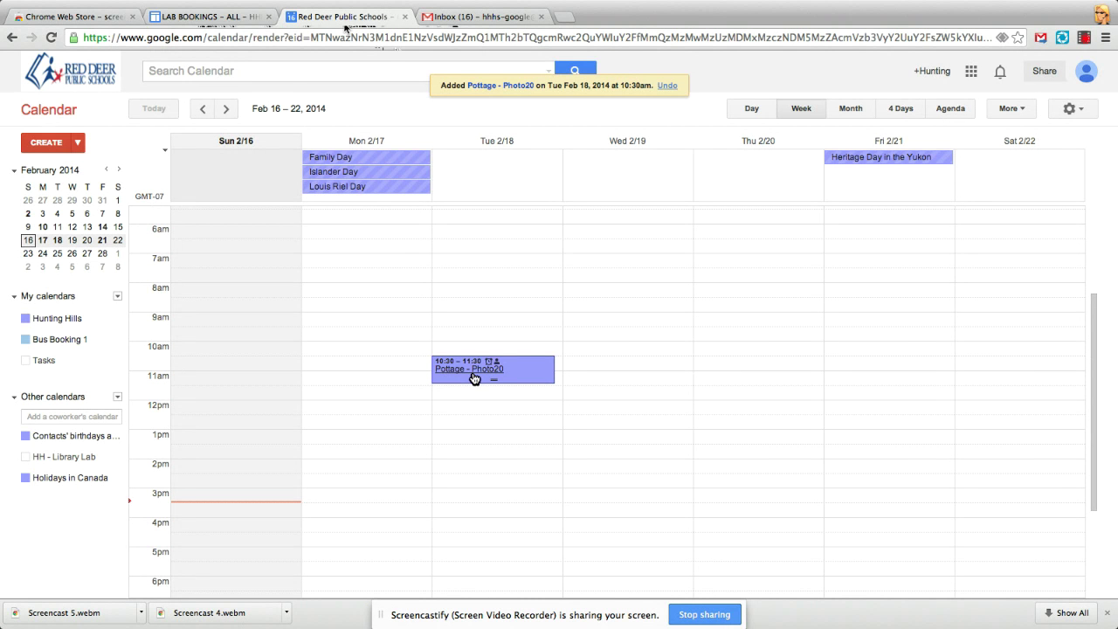
left_click(475, 377)
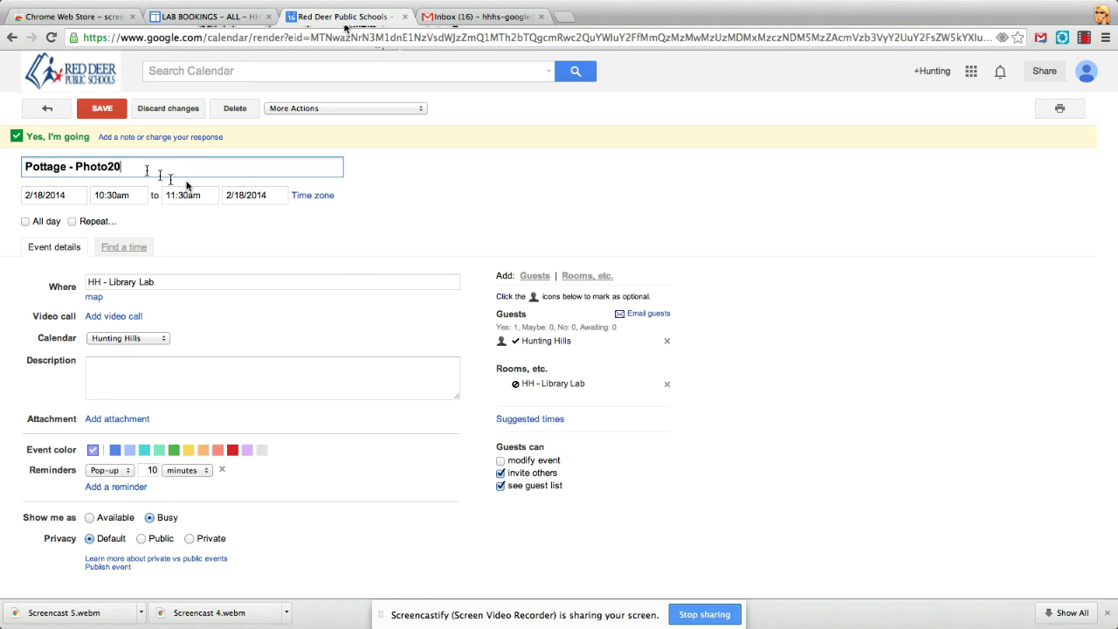
left_click(61, 115)
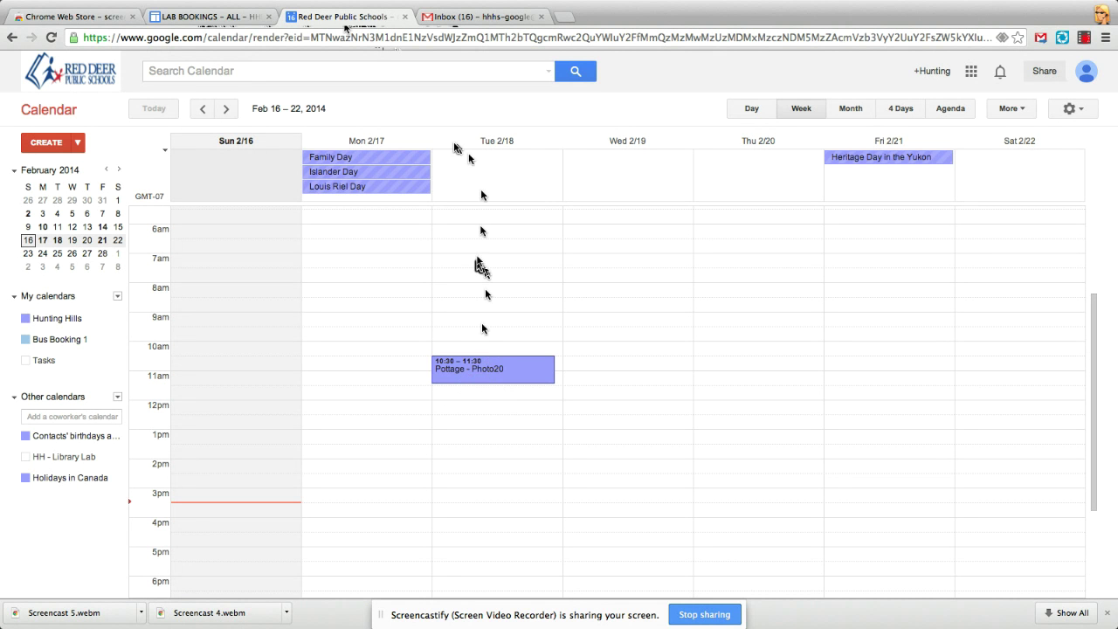
- Switch to Gmail and open the HH - Library Lab's declined message about the Photo 20 booking
left_click(463, 26)
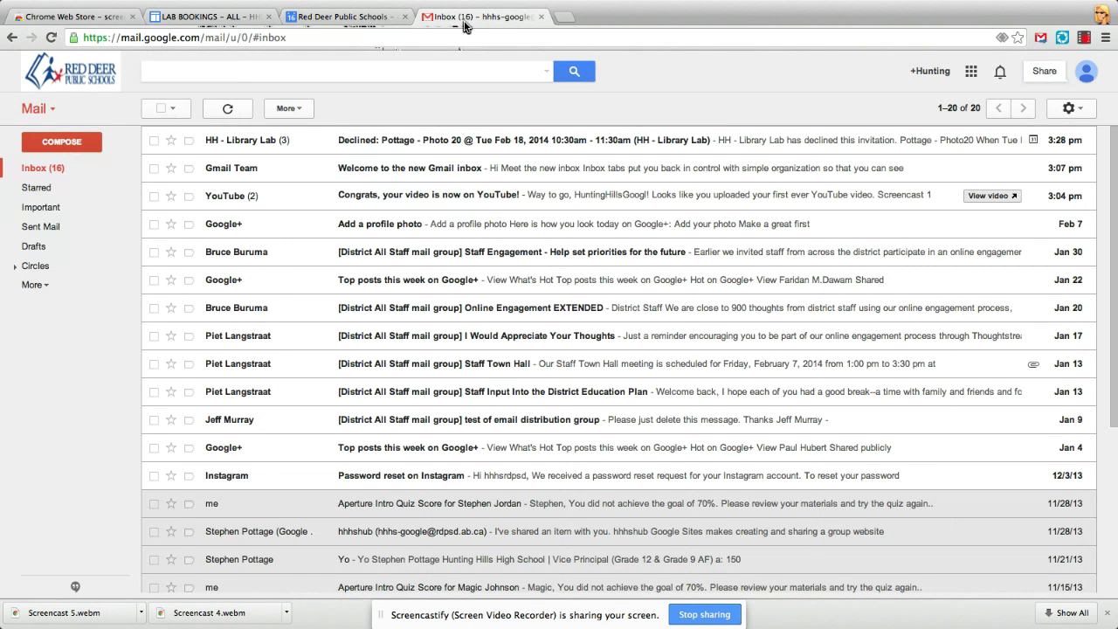
left_click(432, 146)
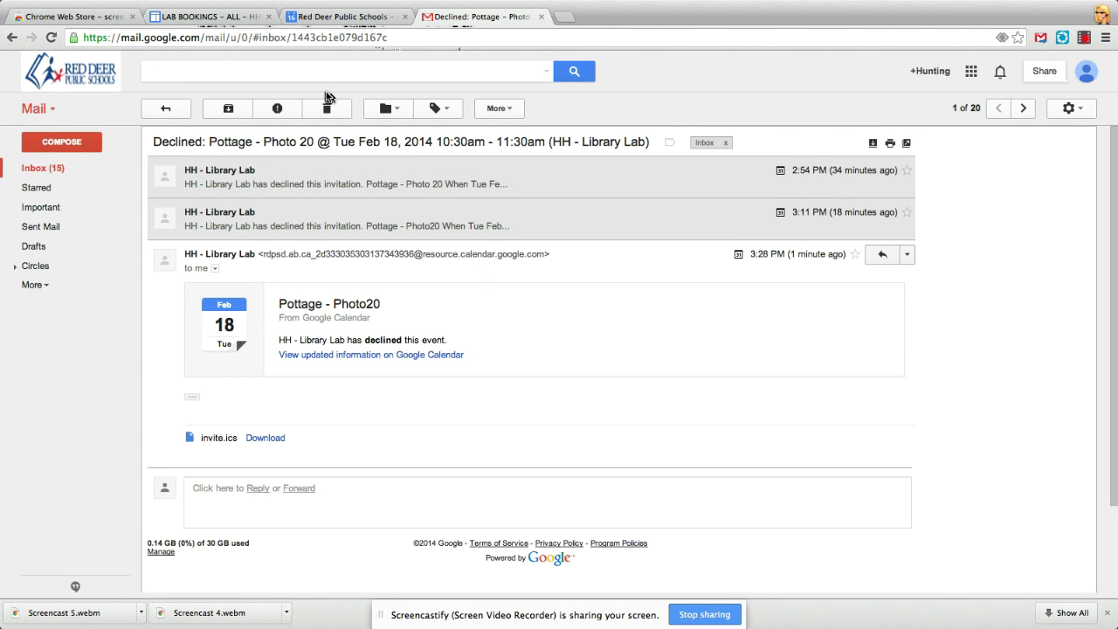
- Reload the Lab Bookings - All site page and filter its embedded calendar to show only HH - Library Lab
left_click(203, 17)
left_click(50, 38)
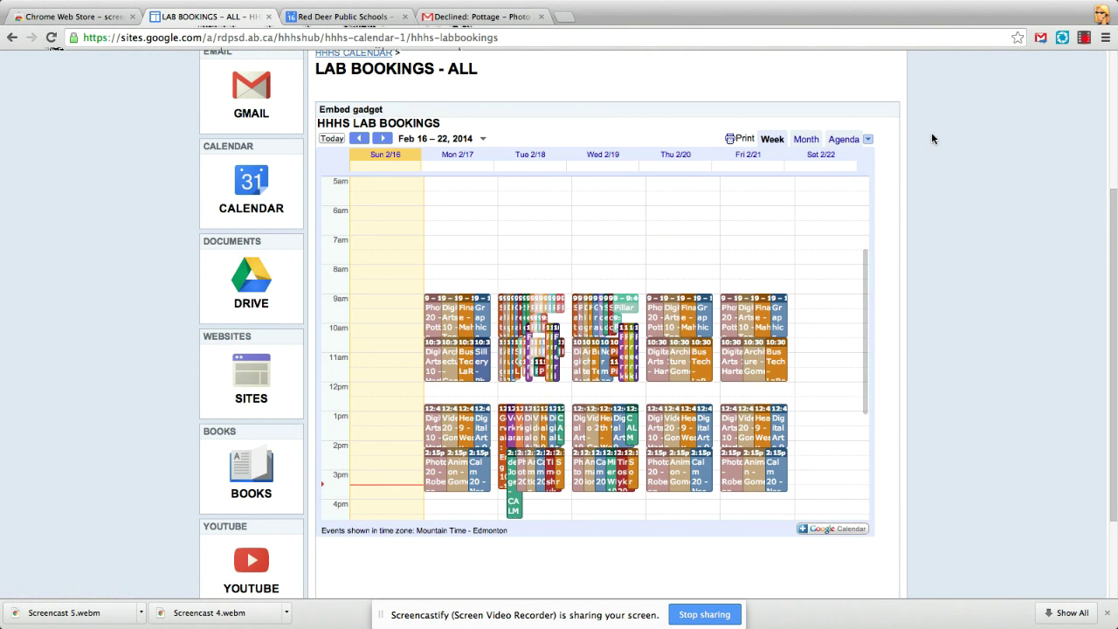
left_click(867, 139)
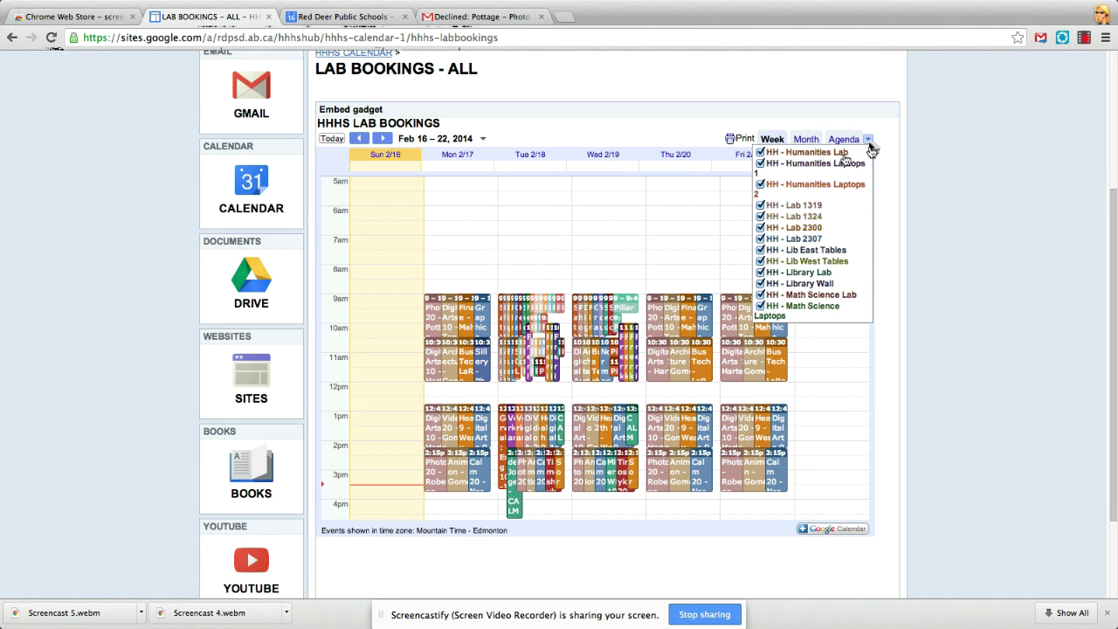
left_click(786, 162)
left_click(780, 191)
left_click(780, 206)
left_click(780, 217)
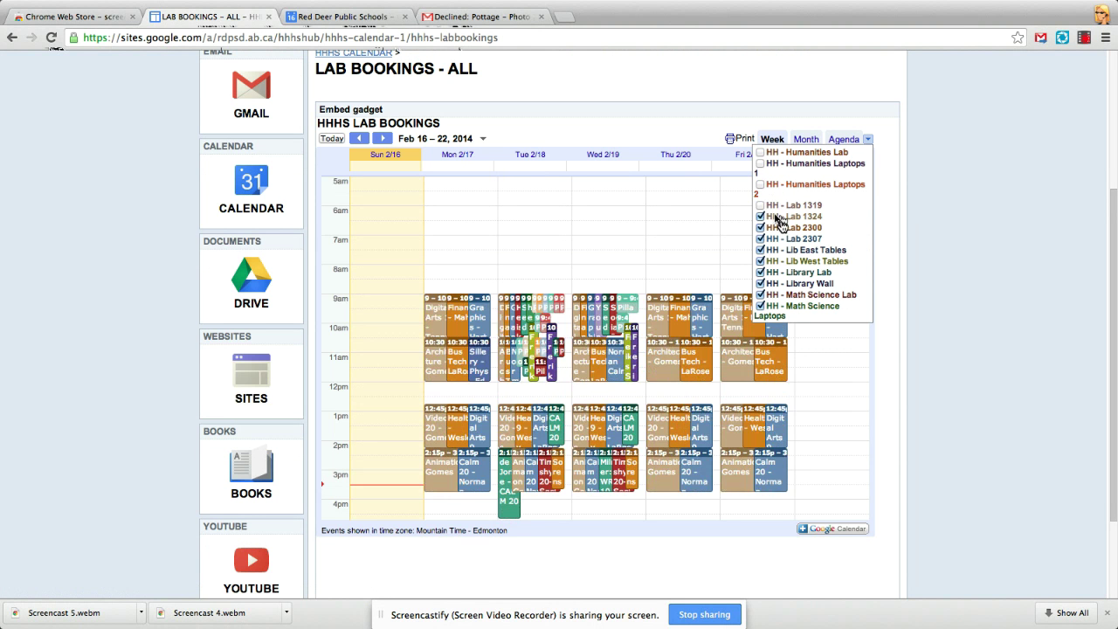
left_click(781, 228)
left_click(781, 238)
left_click(781, 251)
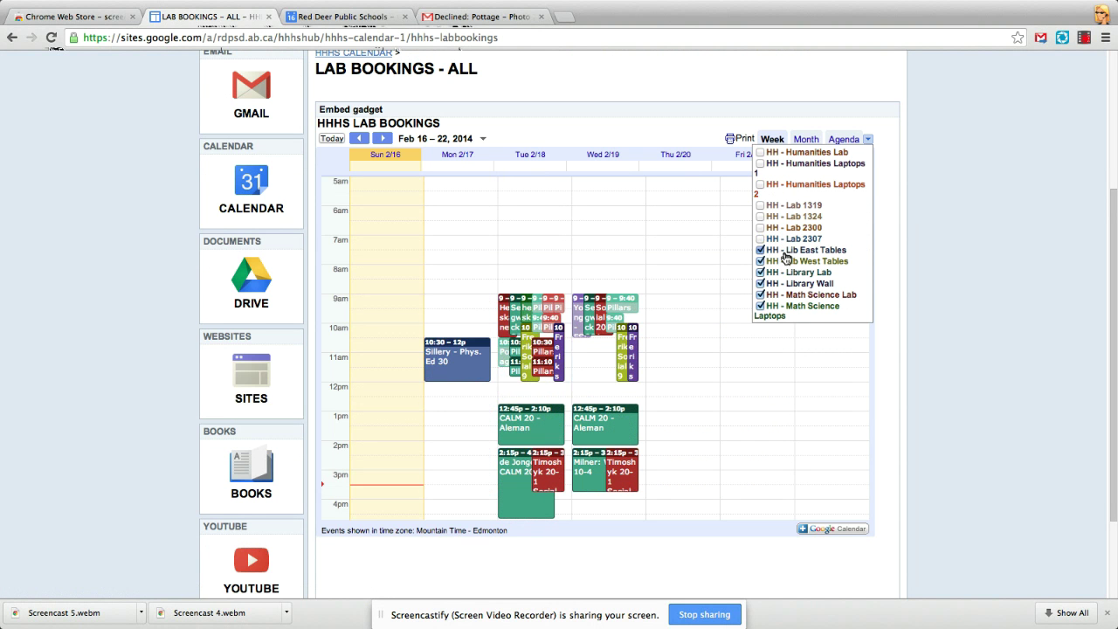
left_click(781, 262)
left_click(781, 283)
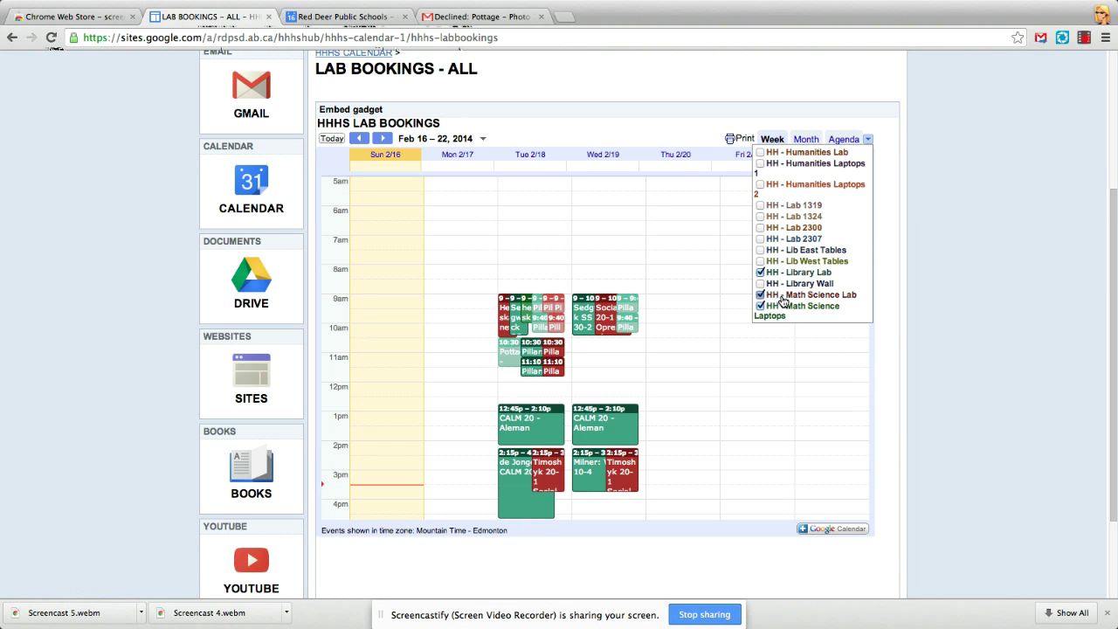
left_click(781, 295)
left_click(780, 307)
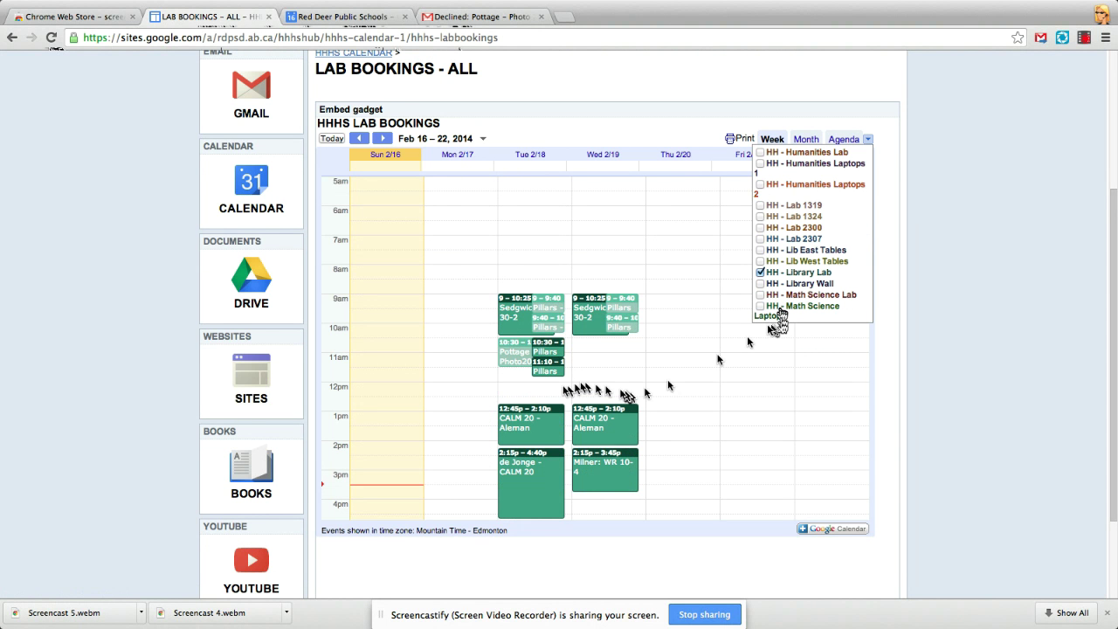
- Check the full details of Tuesday's 10:30 Photo20 booking, and return to the Lab Bookings page to review the week's Library Lab bookings
left_click(512, 354)
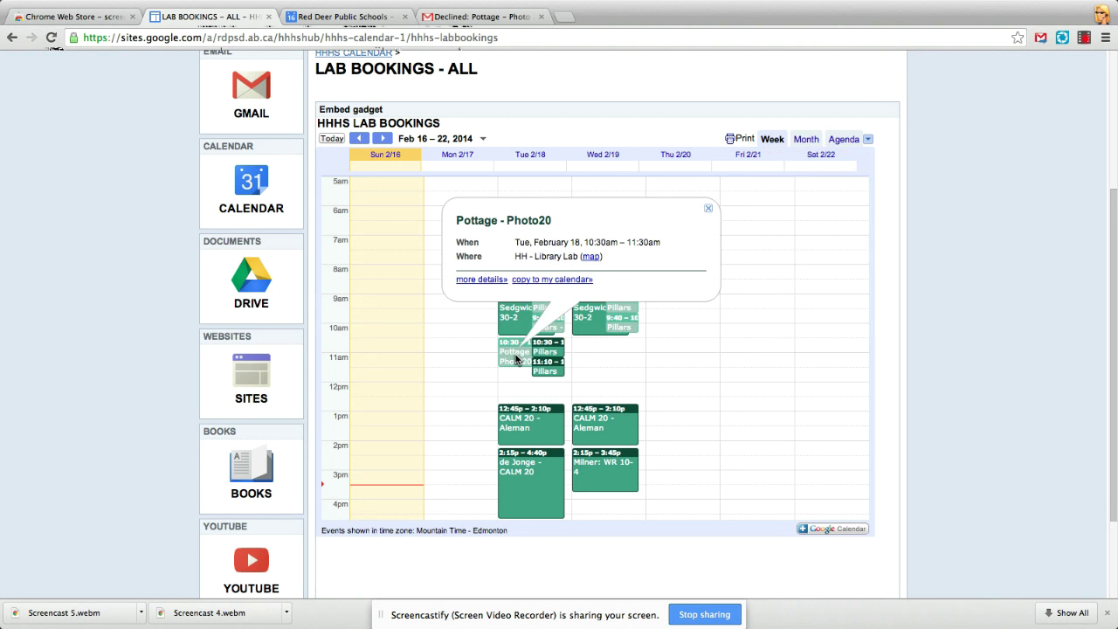
left_click(491, 285)
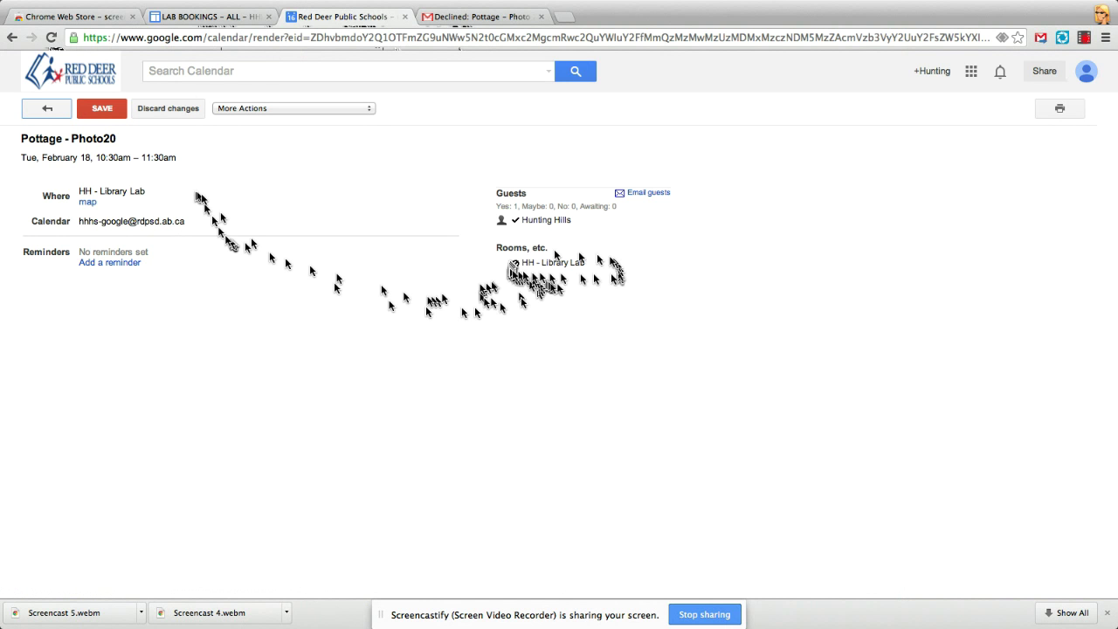
left_click(219, 17)
left_click(715, 216)
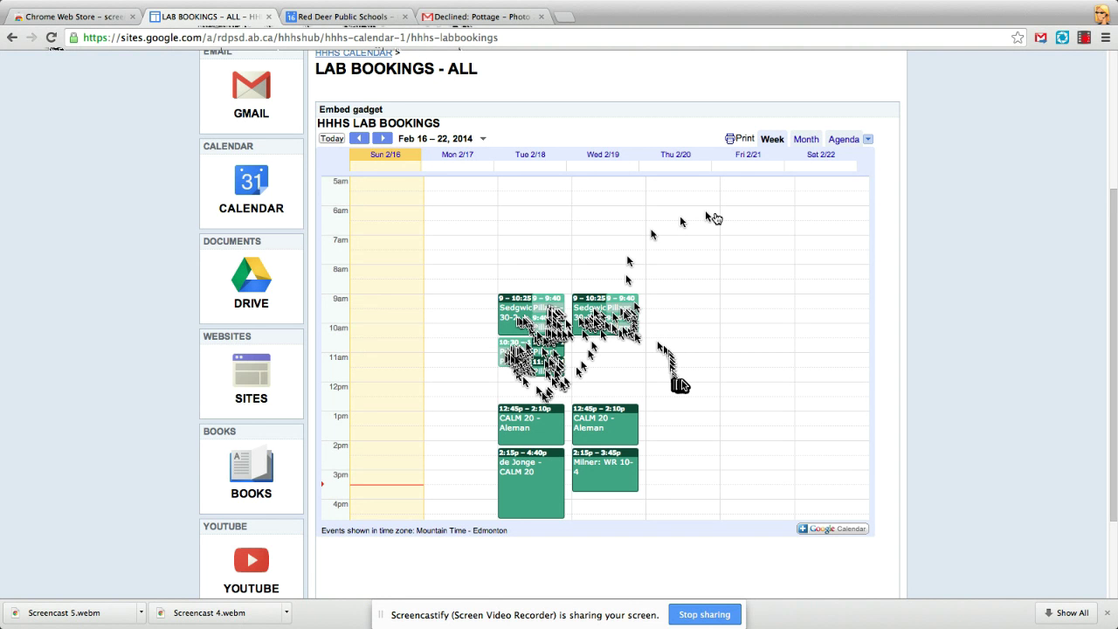
scroll(681, 385, "down", 3)
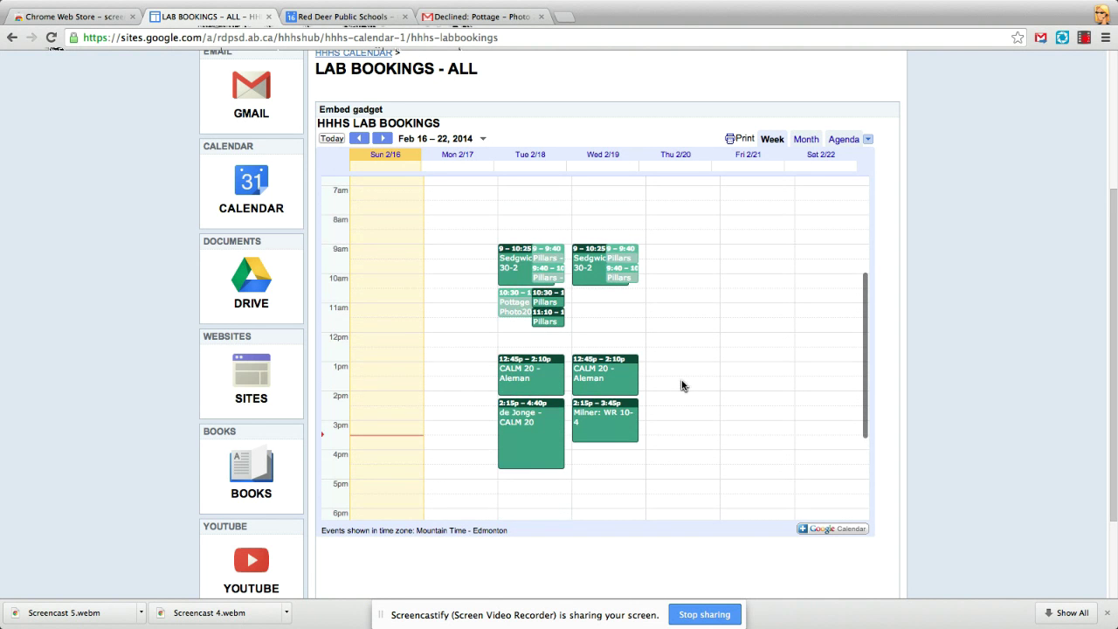
scroll(682, 385, "down", 2)
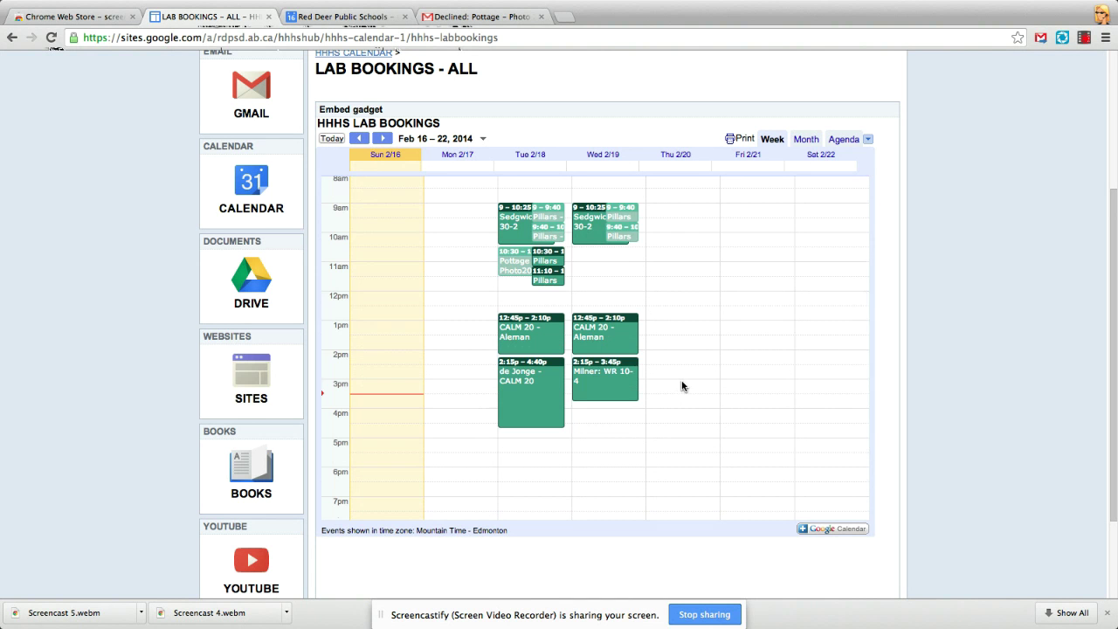
scroll(682, 385, "up", 1)
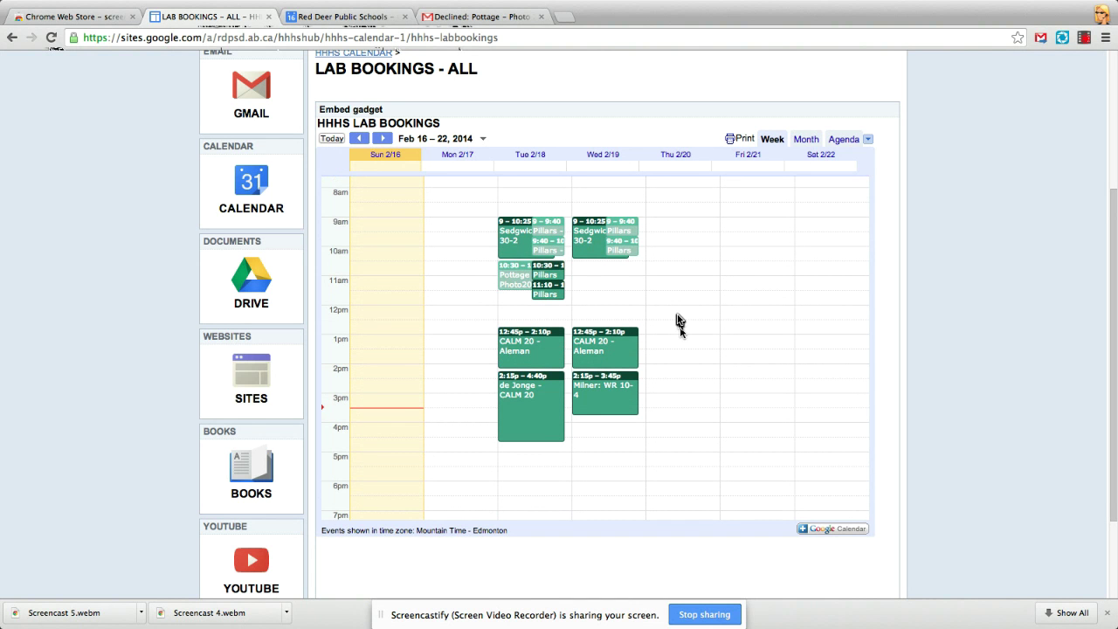